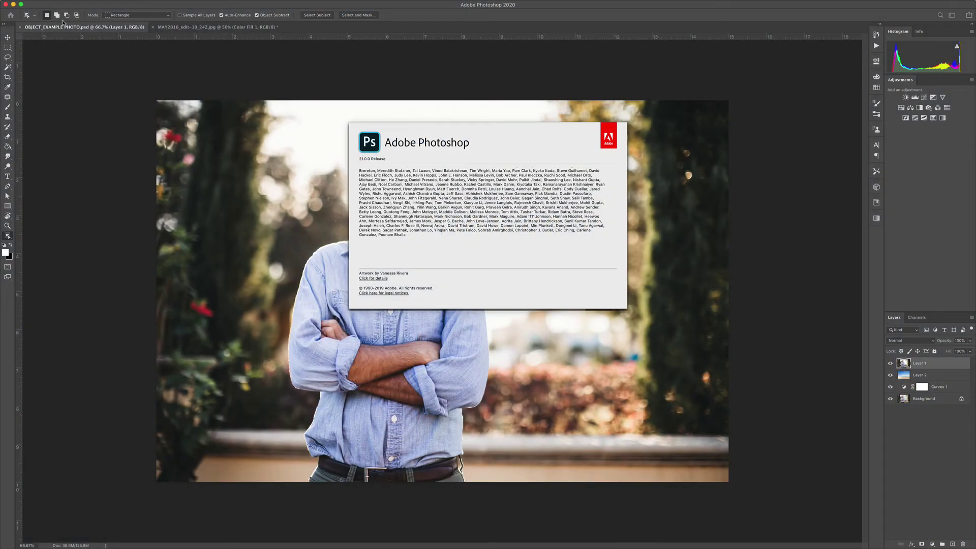
Step: Close the About Photoshop window to reveal the portrait of the man
click(481, 186)
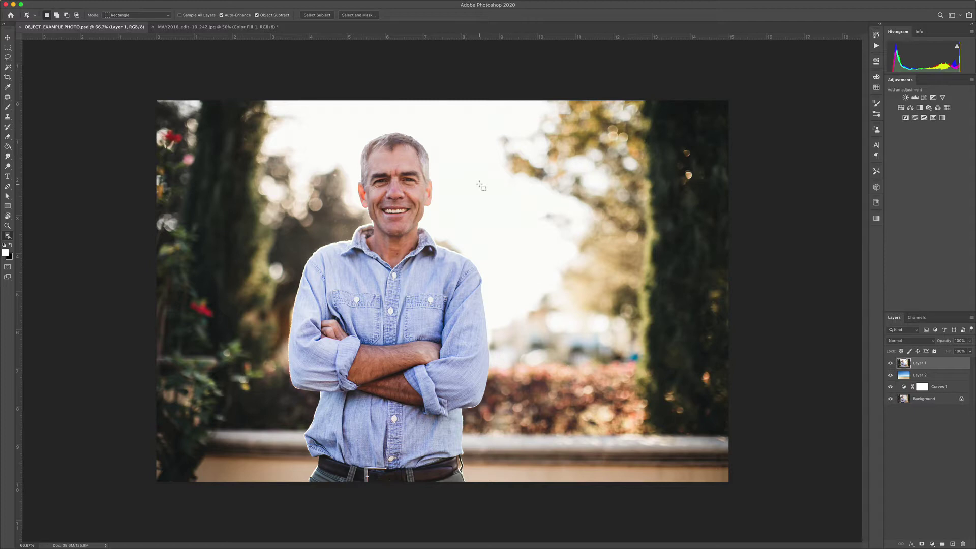
Step: Select the Quick Selection tool and reveal the hidden extra tools from the toolbar's '•••' button
key(v)
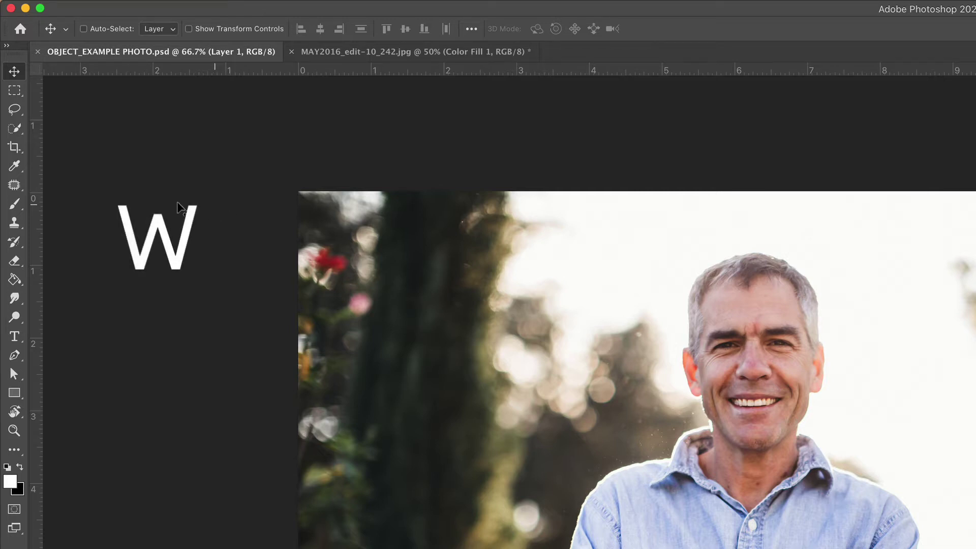
click(14, 128)
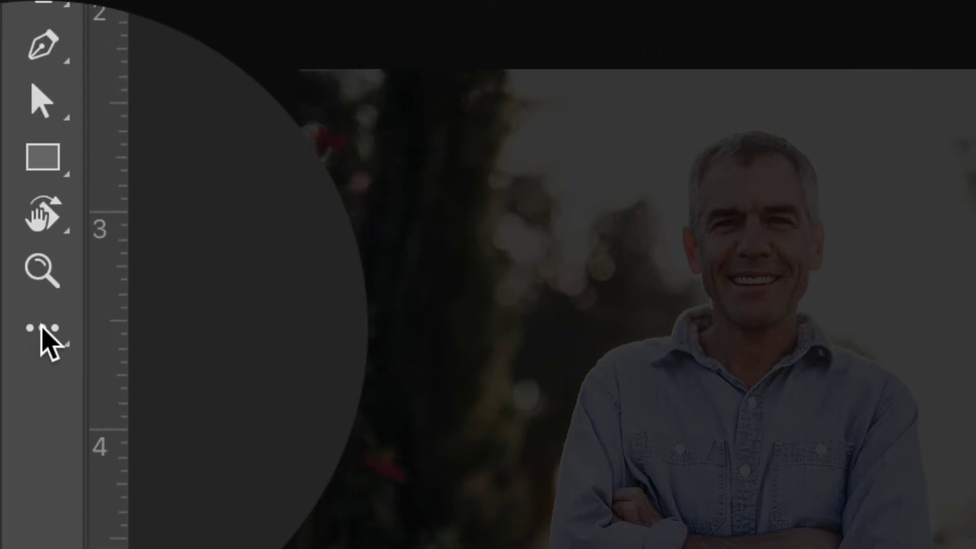
click(42, 328)
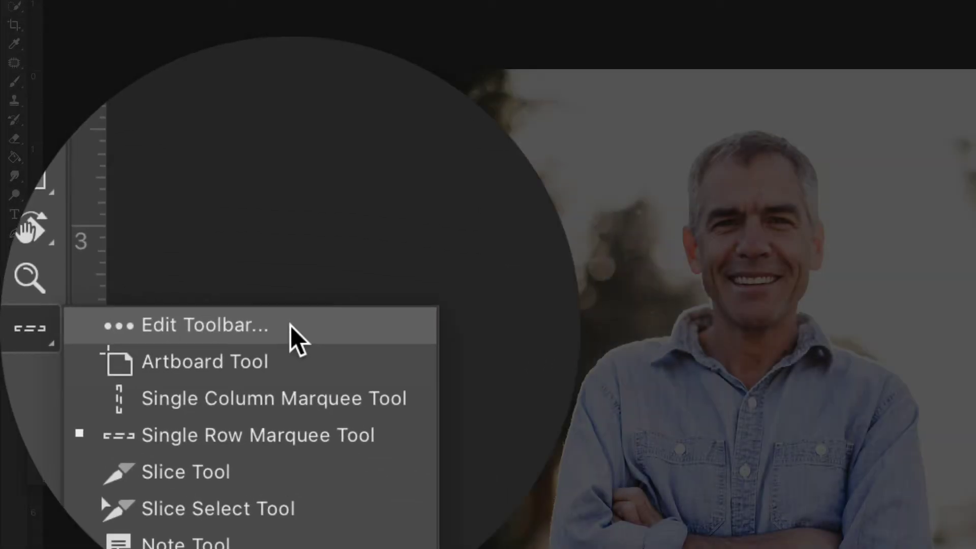
Step: In Edit Toolbar, move Object Selection Tool from Extra Tools into the Quick Selection/Magic Wand group
click(331, 269)
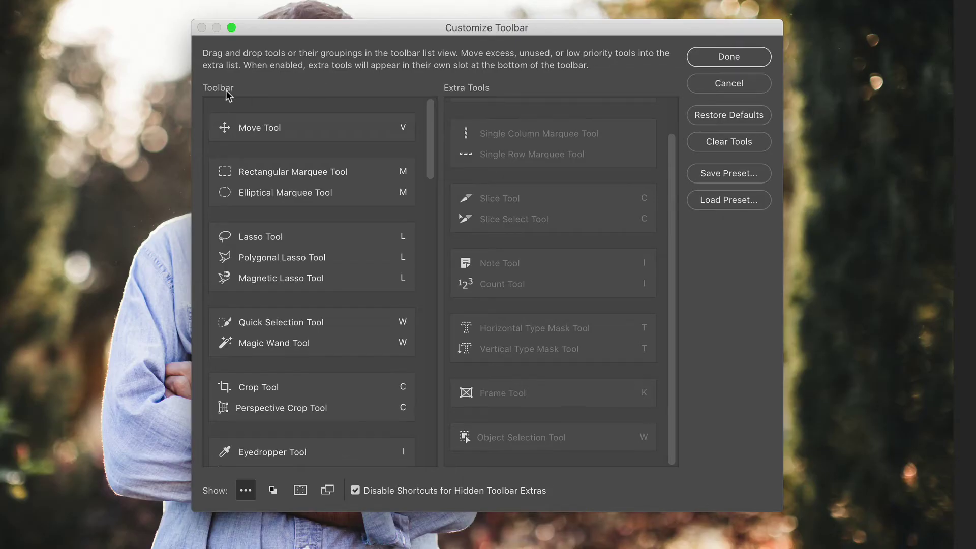
scroll(270, 146, down, 15)
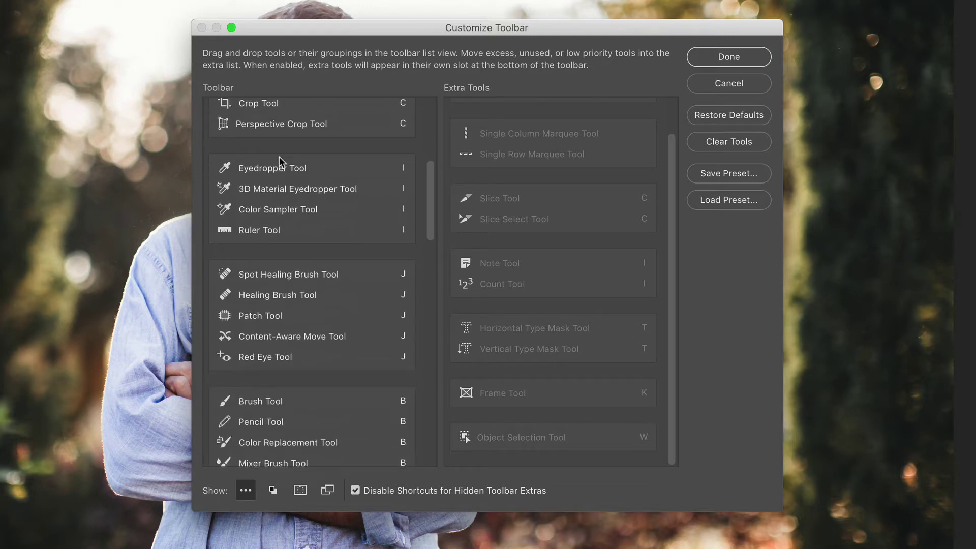
scroll(280, 161, up, 15)
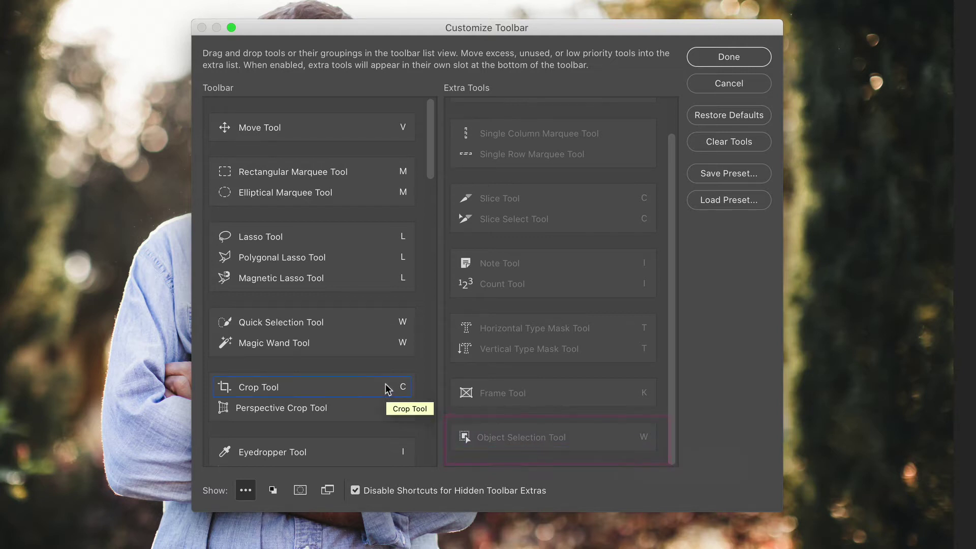
scroll(387, 394, down, 1)
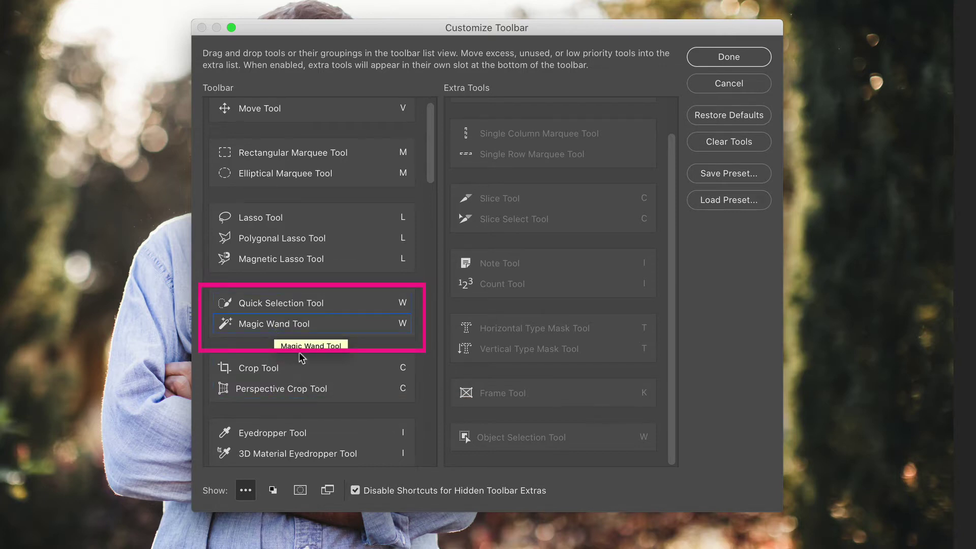
drag(557, 441, 324, 343)
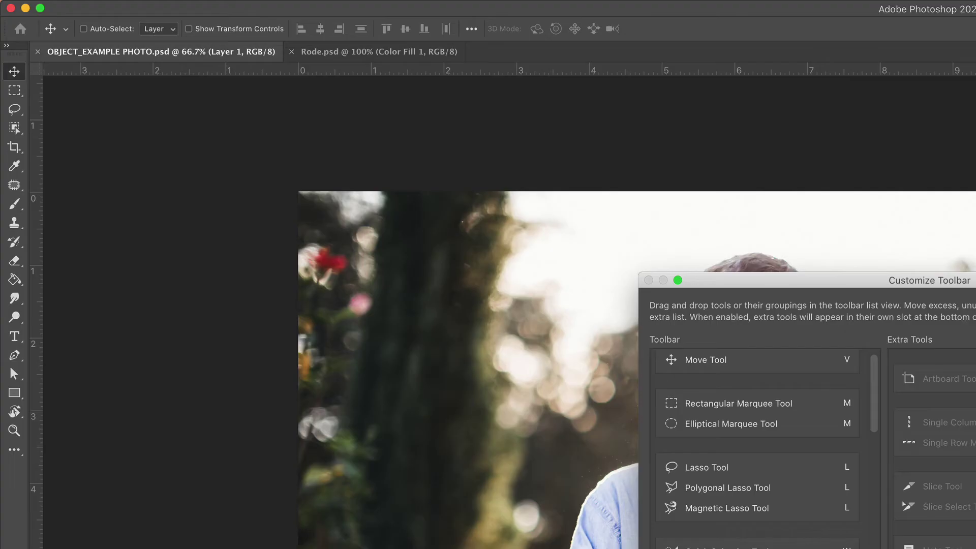
Step: Show the grouped selection tools and cycle with Shift+W to the Quick Selection Tool
click(14, 127)
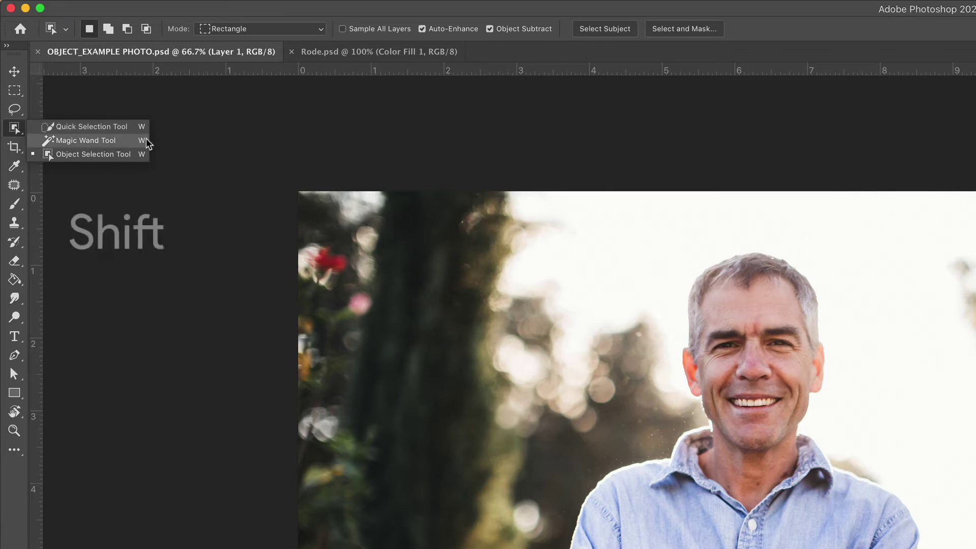
key(shift+w)
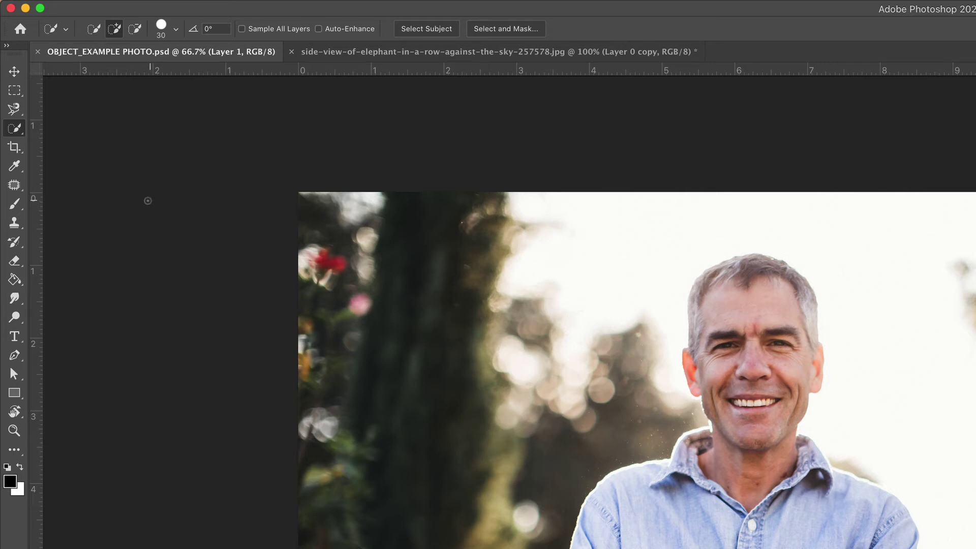
Step: Activate the Object Selection Tool and keep its Mode set to Rectangle
right_click(21, 133)
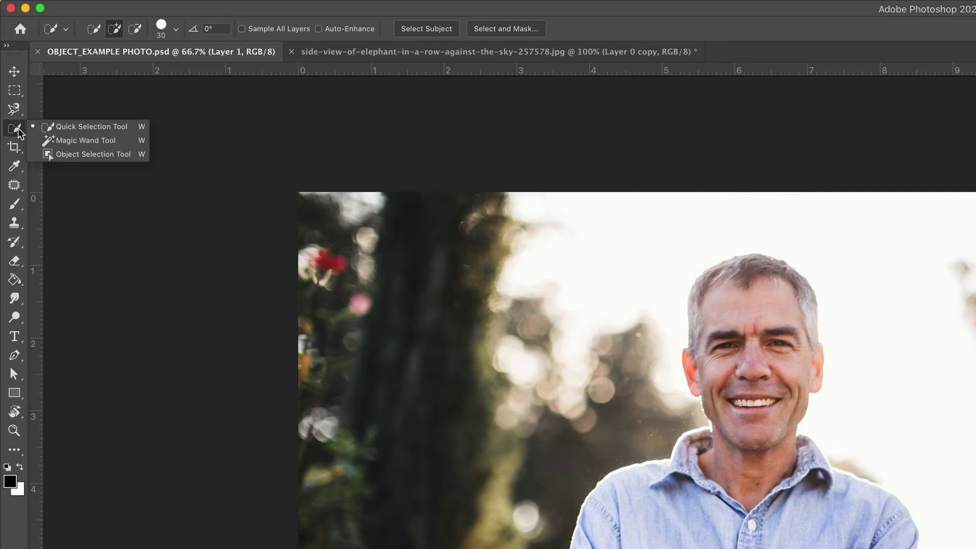
click(86, 154)
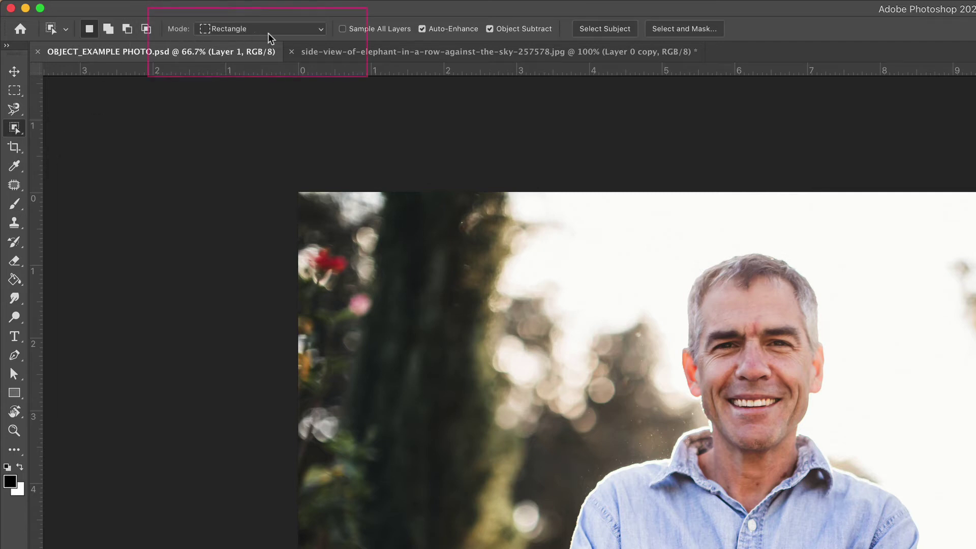
click(319, 30)
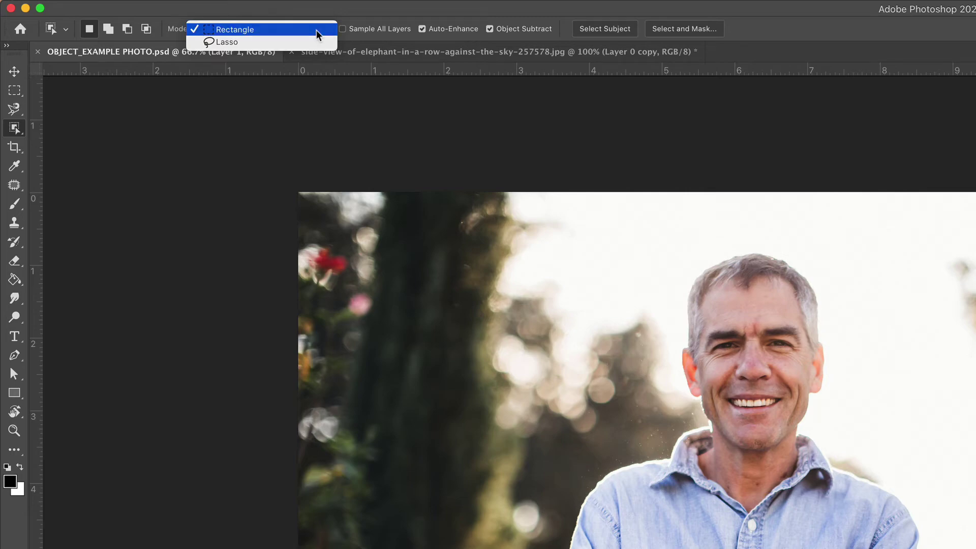
click(318, 34)
click(163, 28)
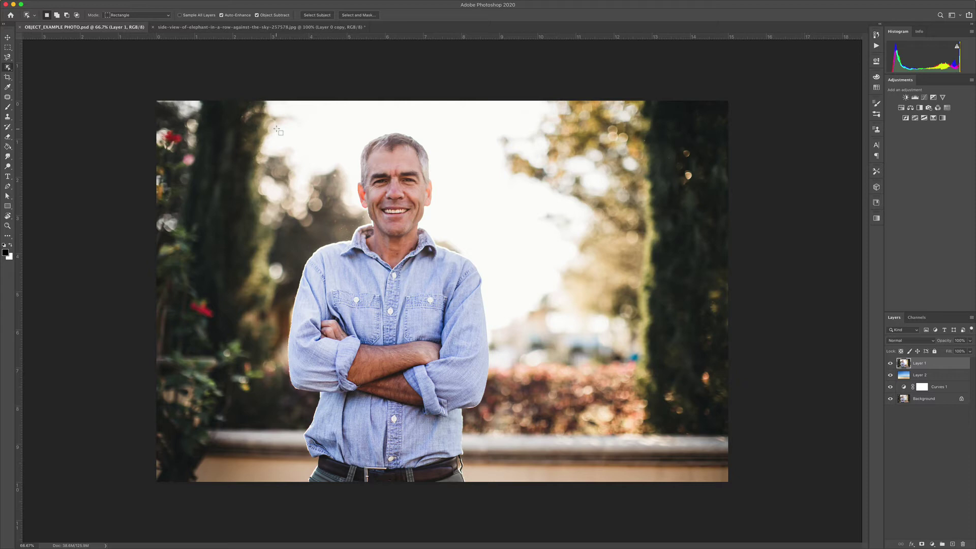
Step: Box-select the man with Object Selection and add a layer mask to Layer 1 over the beach
drag(277, 130, 511, 496)
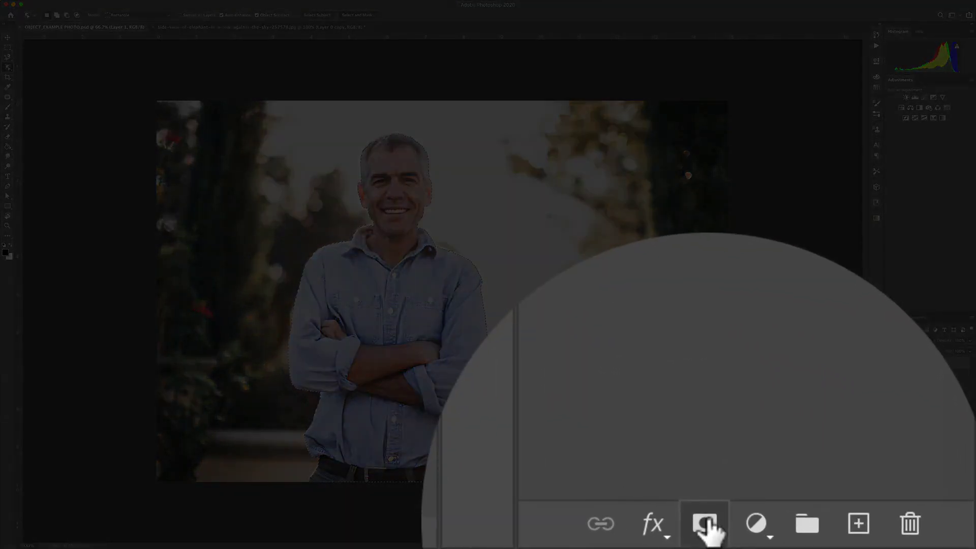
click(922, 544)
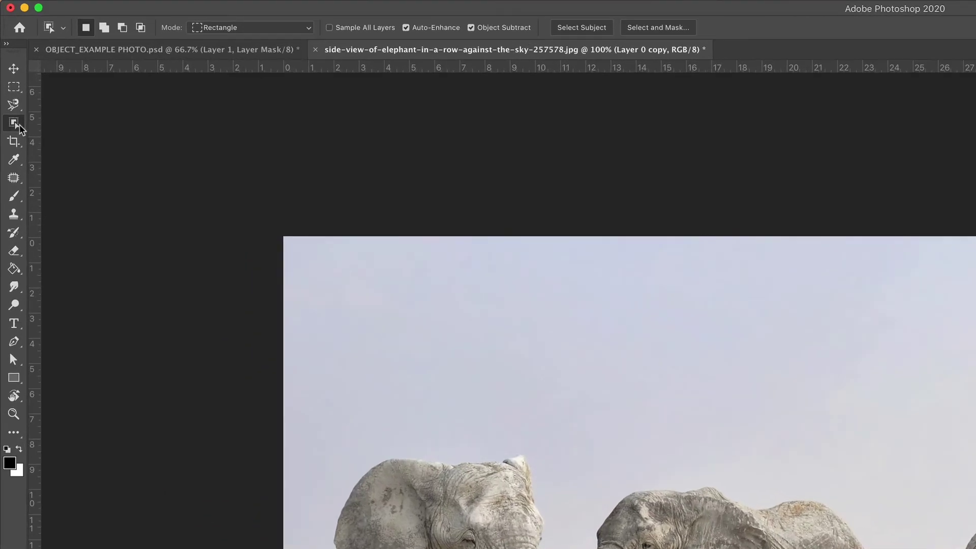
Step: Pick the Object Selection Tool and switch its Mode to Lasso for the two left elephants
right_click(13, 70)
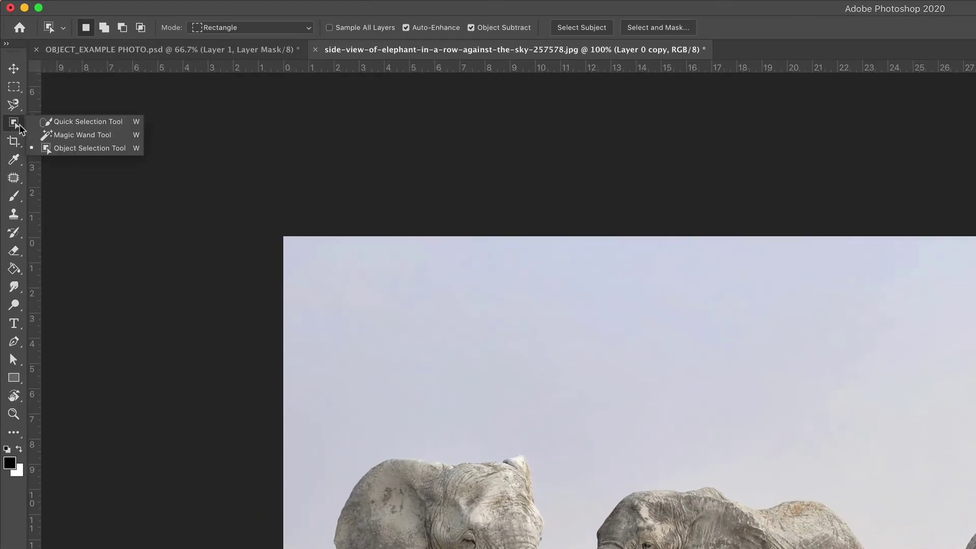
click(69, 148)
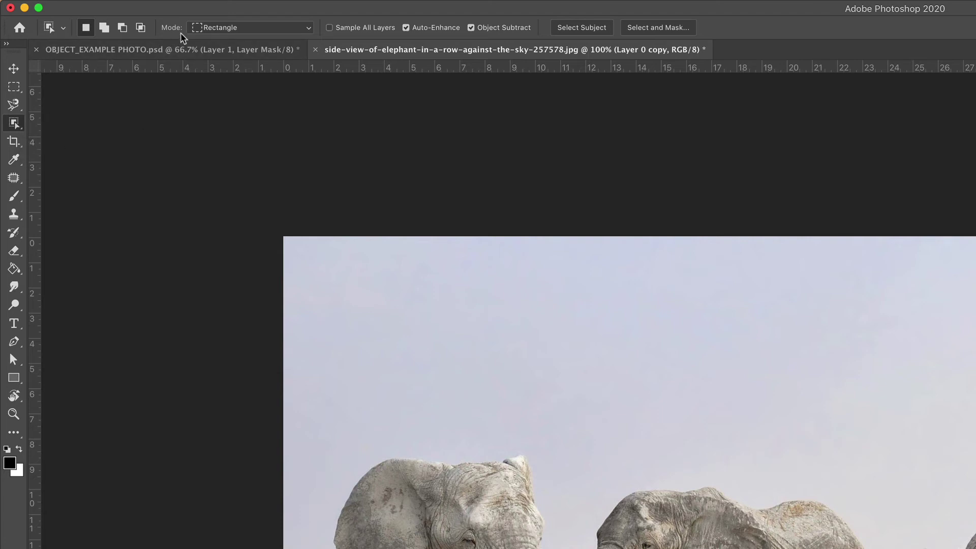
click(282, 28)
click(280, 40)
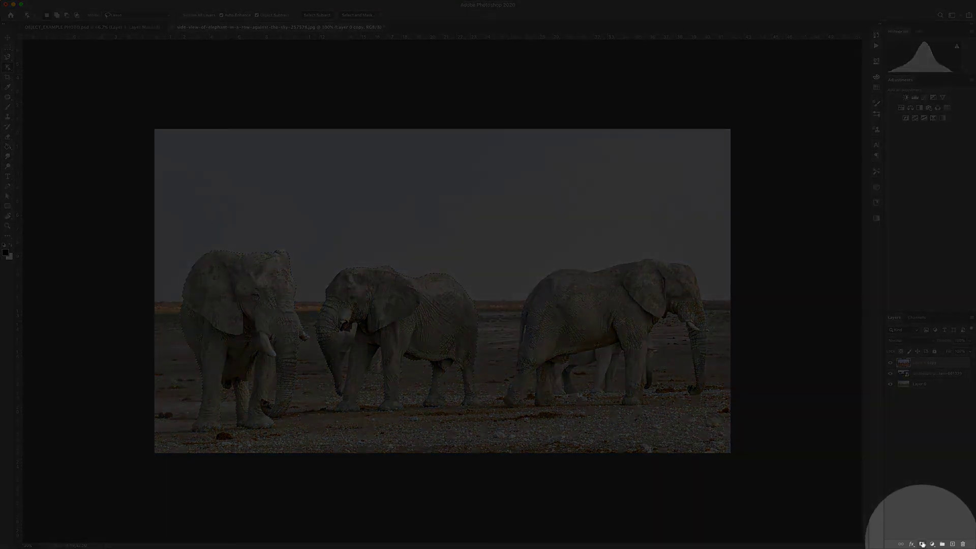
Step: Add a layer mask to Layer 0 copy showing the two elephants, feathered to 0.3 px
click(920, 544)
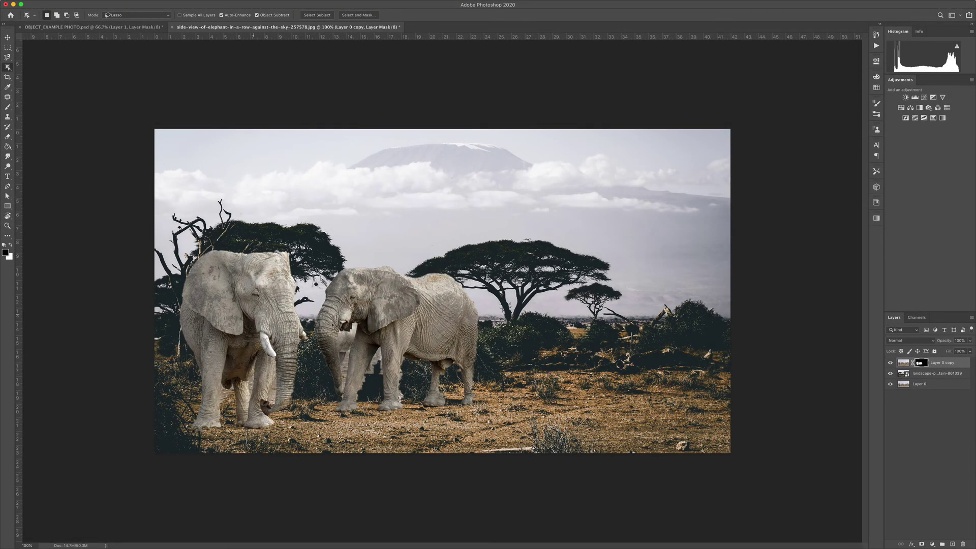
double_click(924, 366)
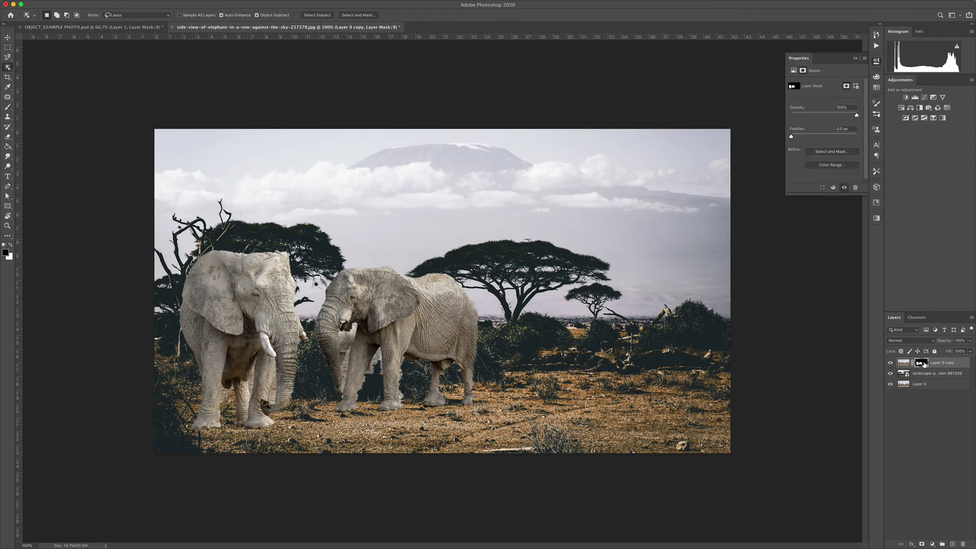
drag(795, 138, 792, 138)
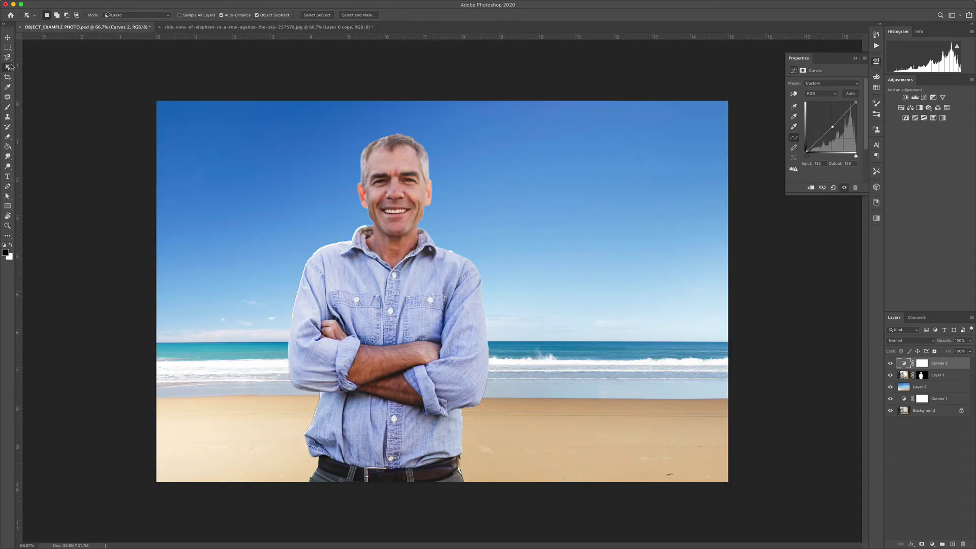
right_click(7, 67)
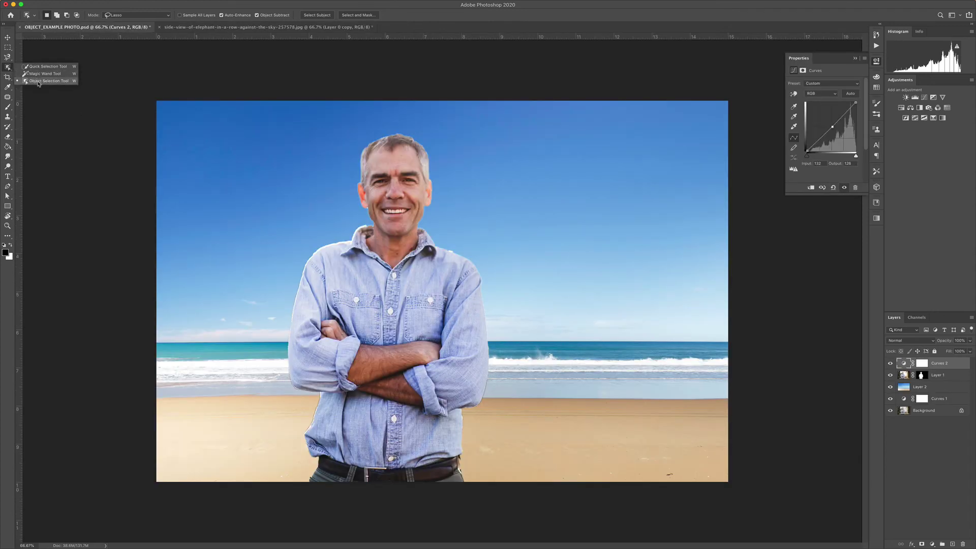
Step: Raise the Curves 2 point to input 120, output 138, then select Layer 1's mask
click(184, 8)
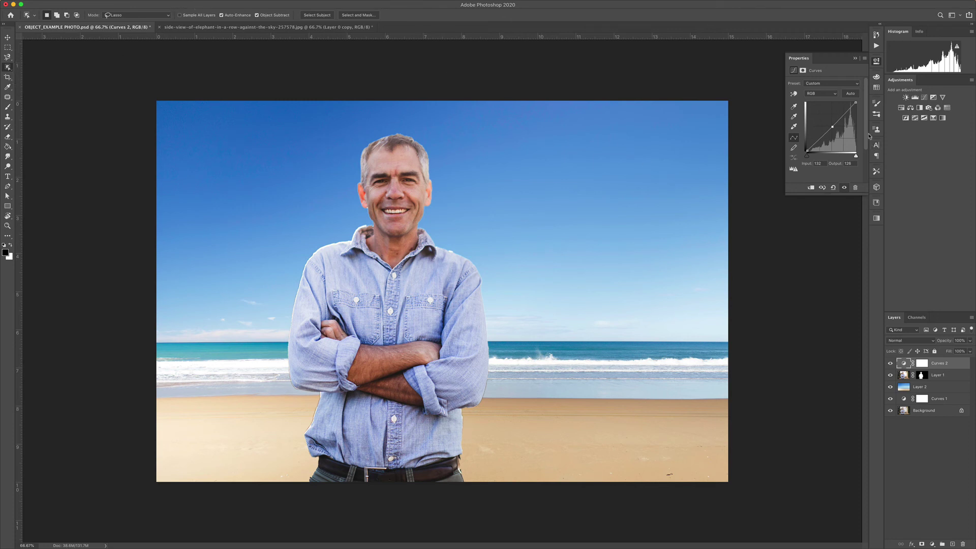
drag(832, 126, 831, 124)
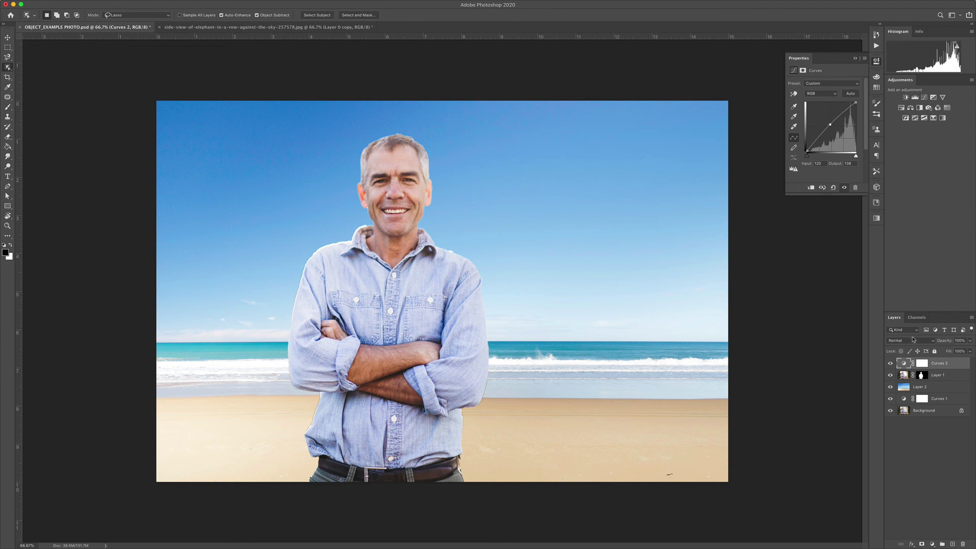
click(927, 375)
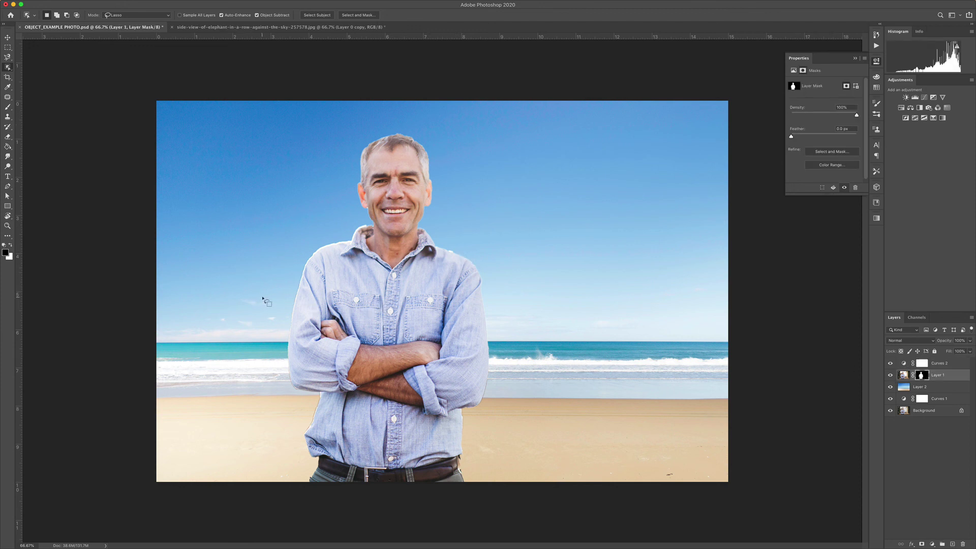
right_click(9, 69)
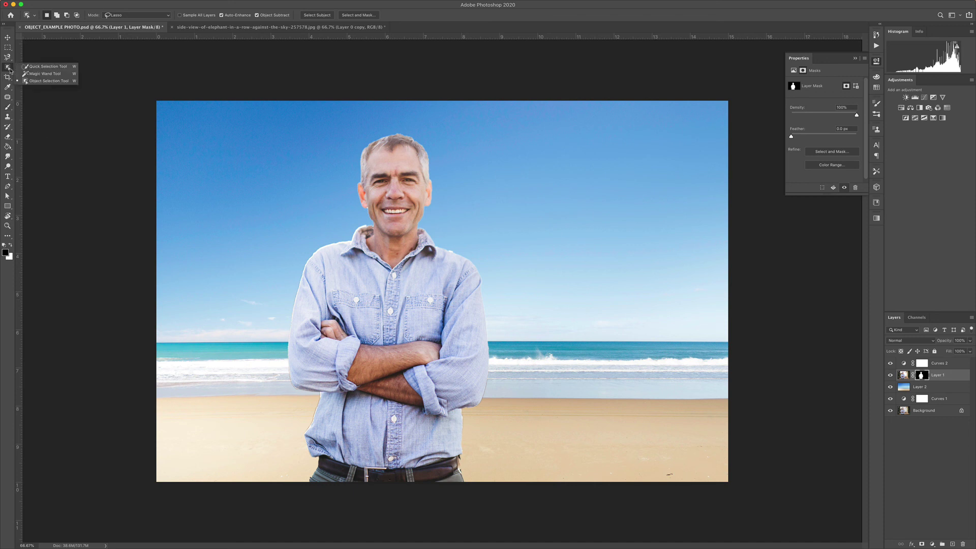